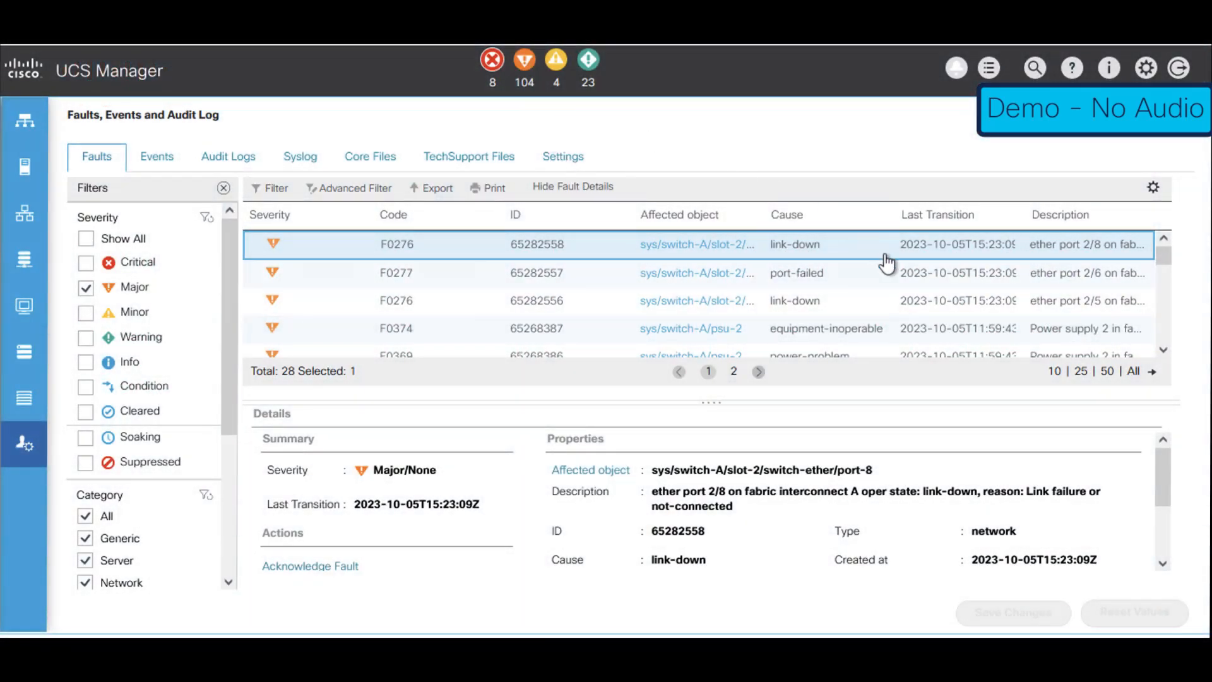
Step: Examine the details of the topmost F0436 image-deleted fault in the major faults list, including its affected object
{"action": "scroll", "coordinate": [949, 298], "scroll_direction": "down", "scroll_amount": 4}
{"action": "scroll", "coordinate": [950, 305], "scroll_direction": "up", "scroll_amount": 3}
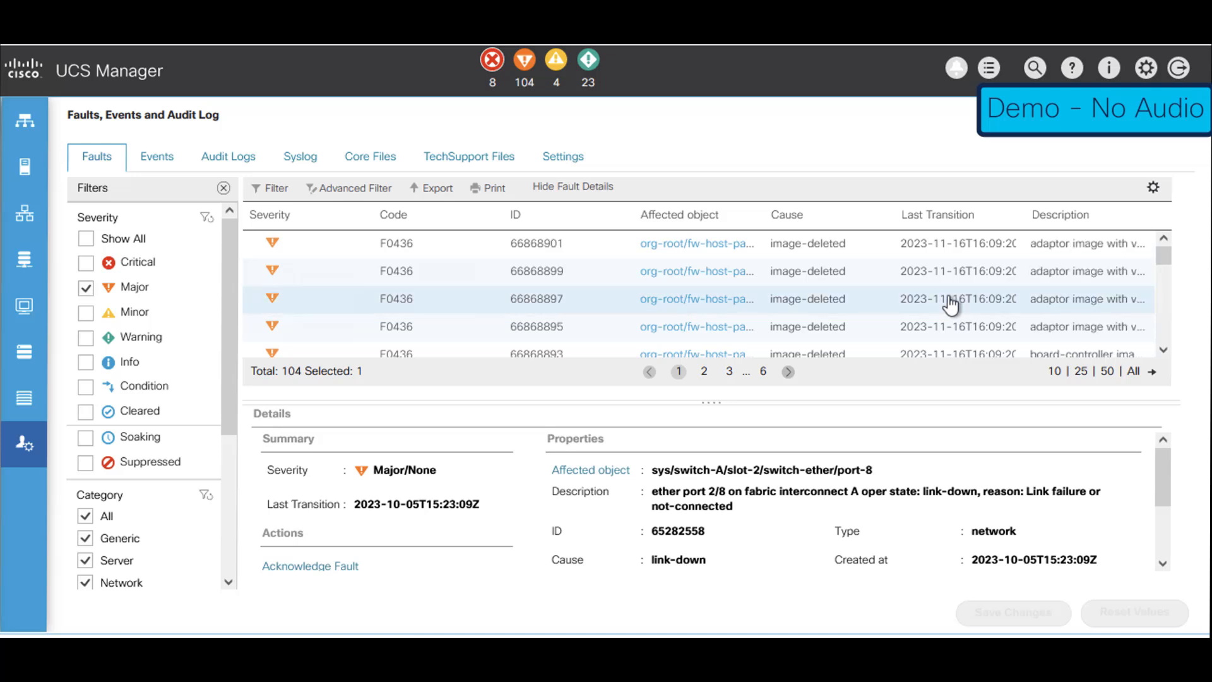
{"action": "left_click", "coordinate": [851, 251]}
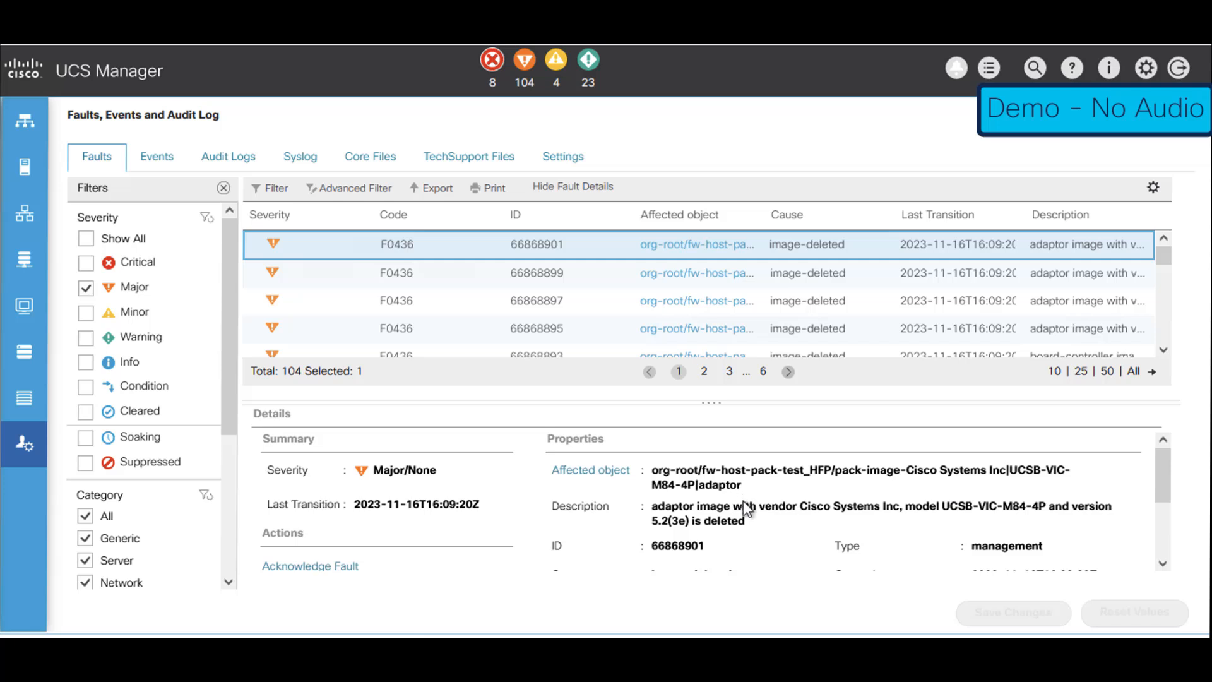
{"action": "left_click_drag", "start_coordinate": [701, 470], "coordinate": [832, 474]}
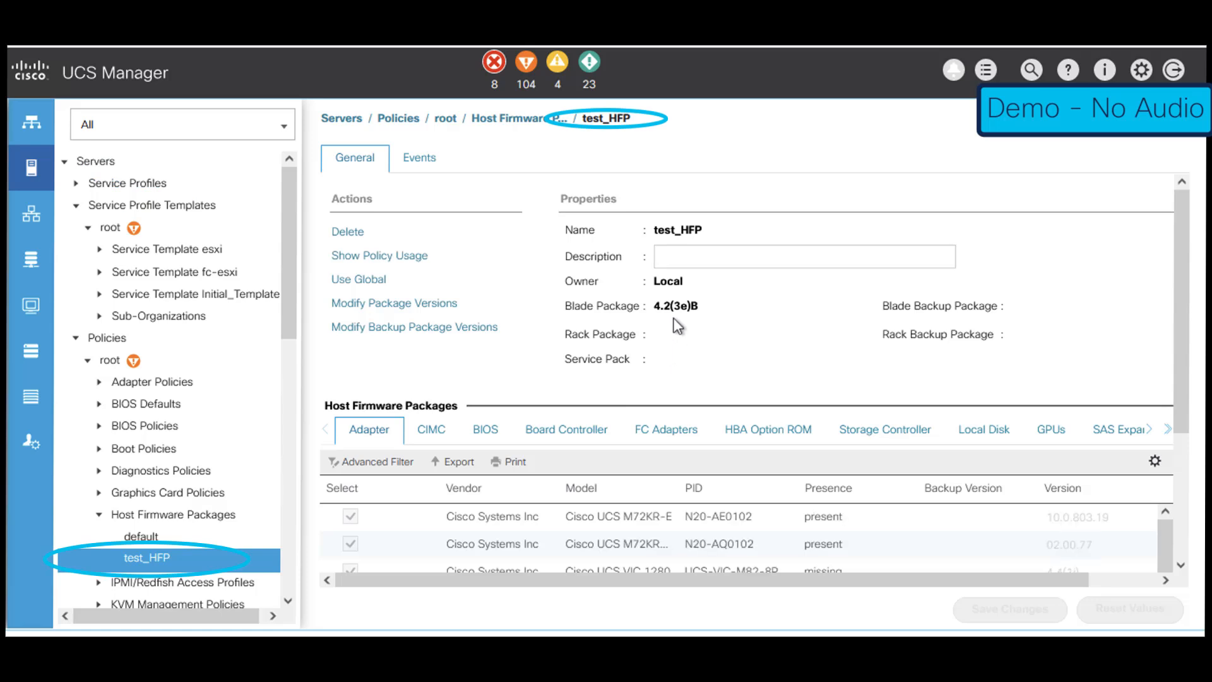
Step: Check which blade package version the test_HFP host firmware package references
{"action": "left_click_drag", "start_coordinate": [653, 312], "coordinate": [698, 311]}
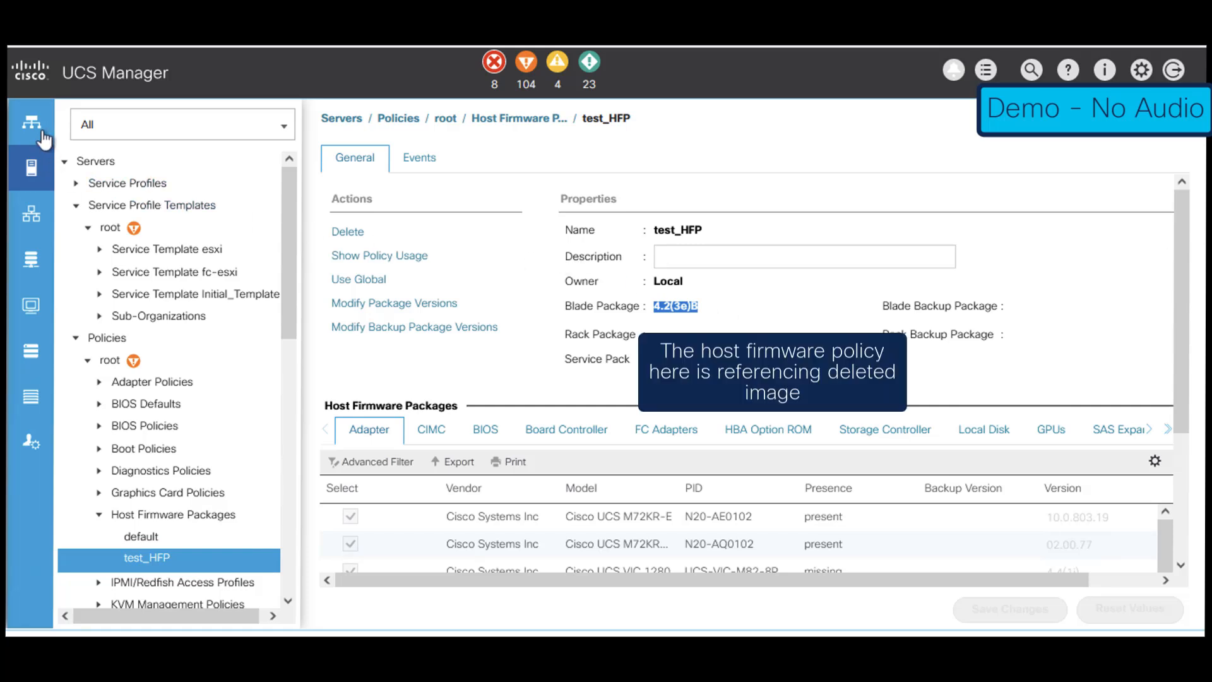
{"action": "left_click", "coordinate": [670, 339]}
{"action": "left_click_drag", "start_coordinate": [650, 313], "coordinate": [720, 312]}
{"action": "left_click", "coordinate": [615, 305]}
Step: Download the B-series firmware bundle ucs-k9-bundle-b-series.4.2.3e.B.bin from the local file system
{"action": "left_click", "coordinate": [29, 133]}
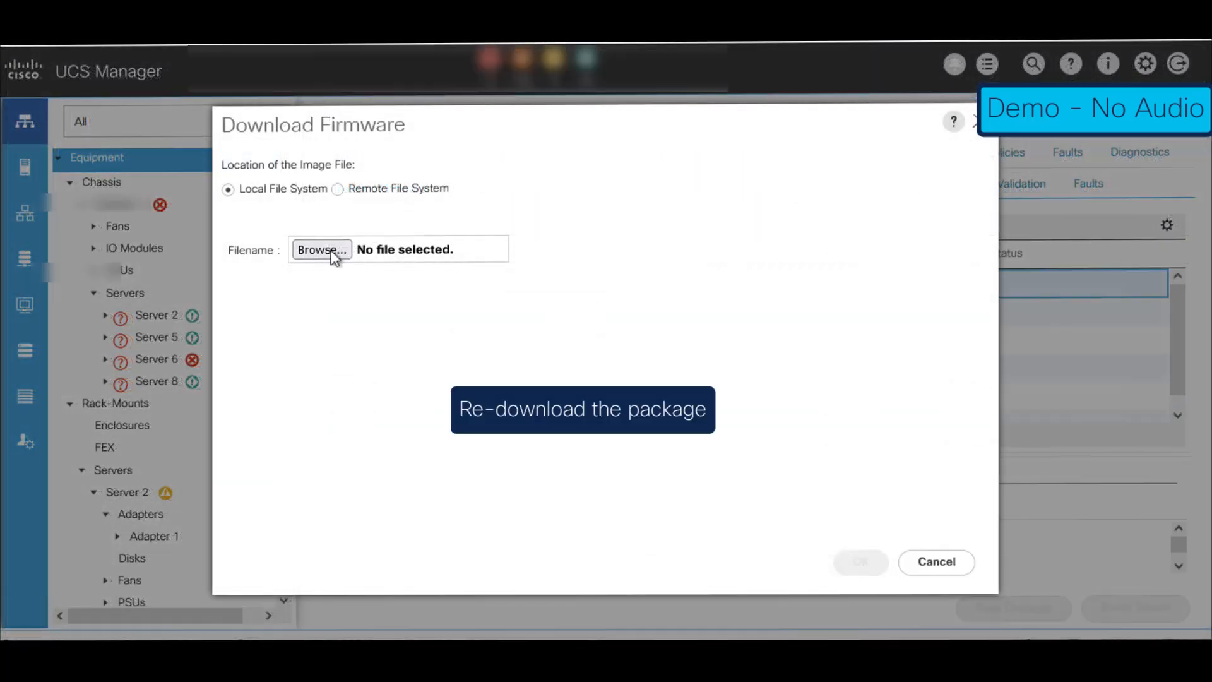
{"action": "left_click", "coordinate": [329, 256]}
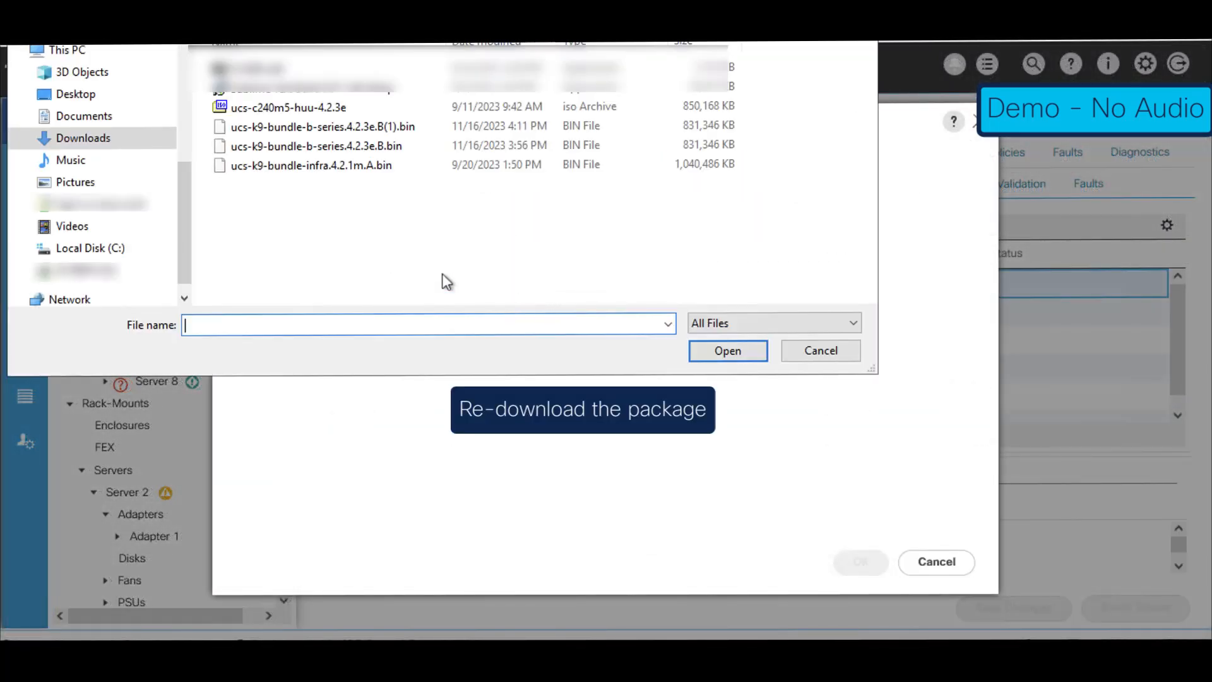
{"action": "left_click", "coordinate": [401, 147]}
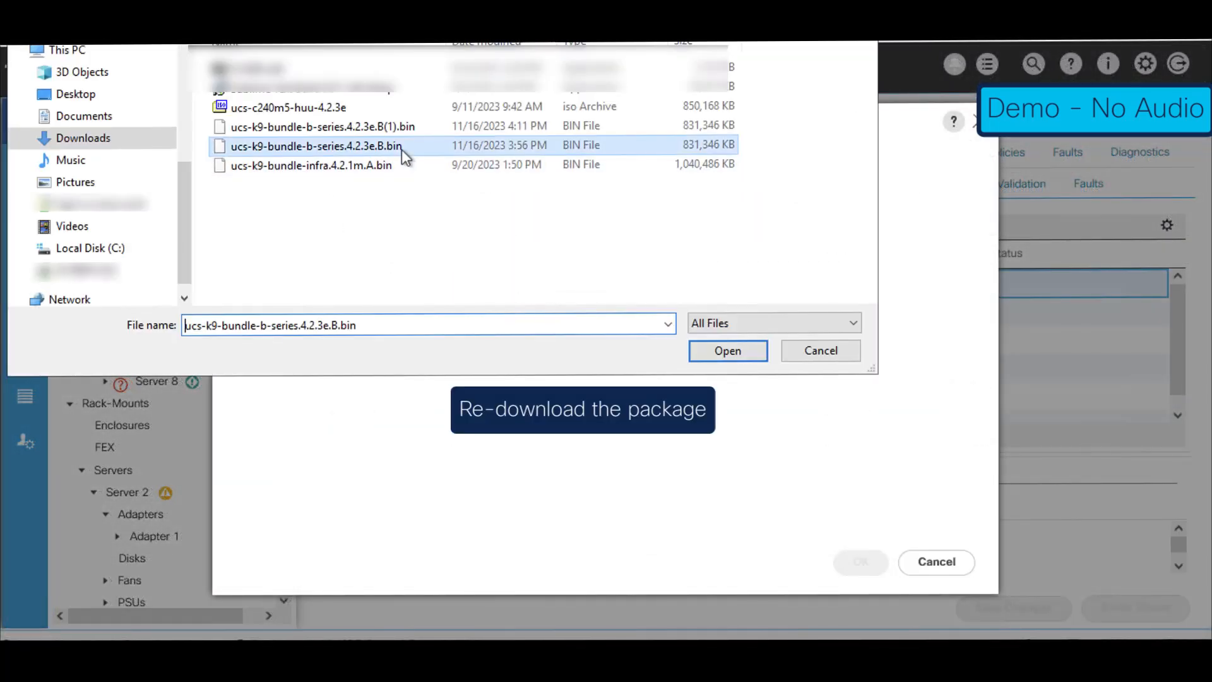
{"action": "left_click", "coordinate": [723, 355]}
{"action": "left_click", "coordinate": [860, 562]}
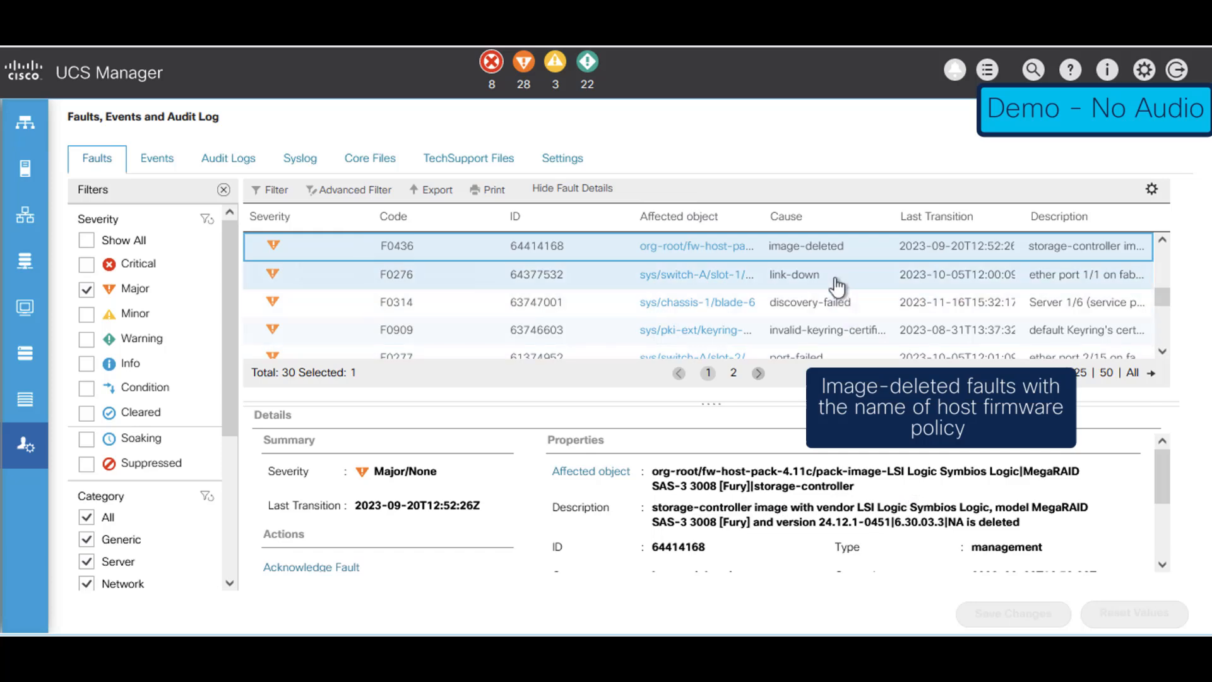
Step: Look through the major faults and view the details of the topmost image-deleted fault to identify its host firmware policy
{"action": "scroll", "coordinate": [839, 287], "scroll_direction": "down", "scroll_amount": 5}
{"action": "scroll", "coordinate": [838, 284], "scroll_direction": "up", "scroll_amount": 6}
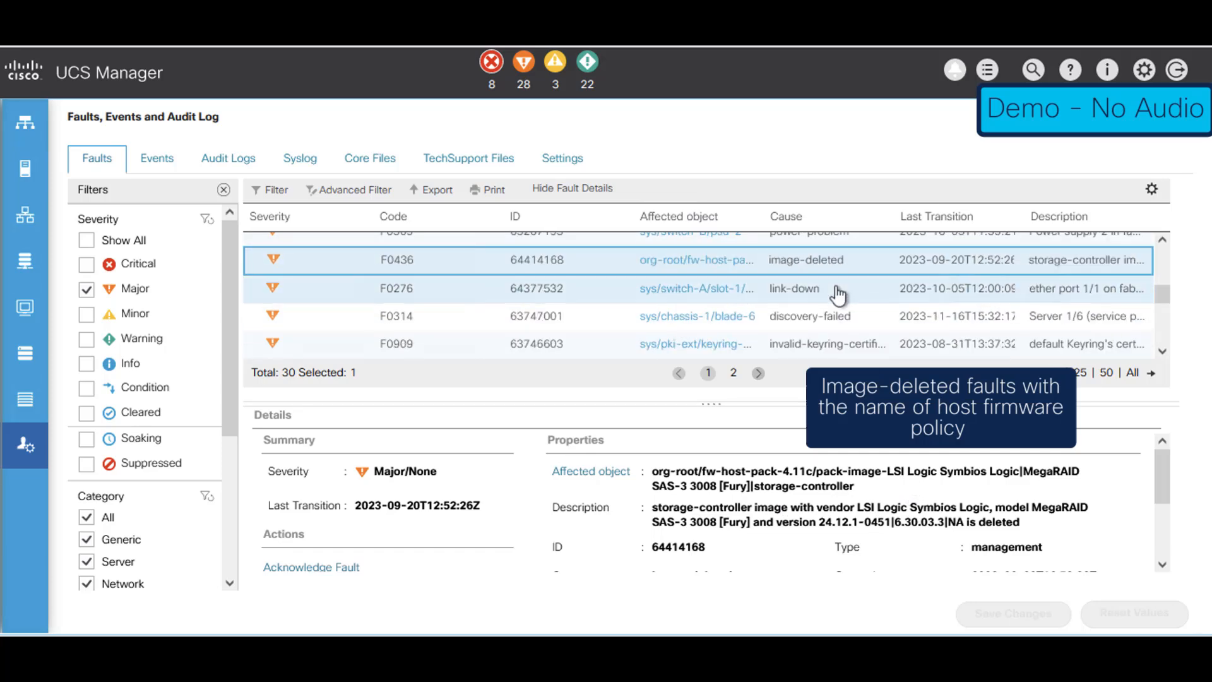
{"action": "left_click", "coordinate": [839, 253]}
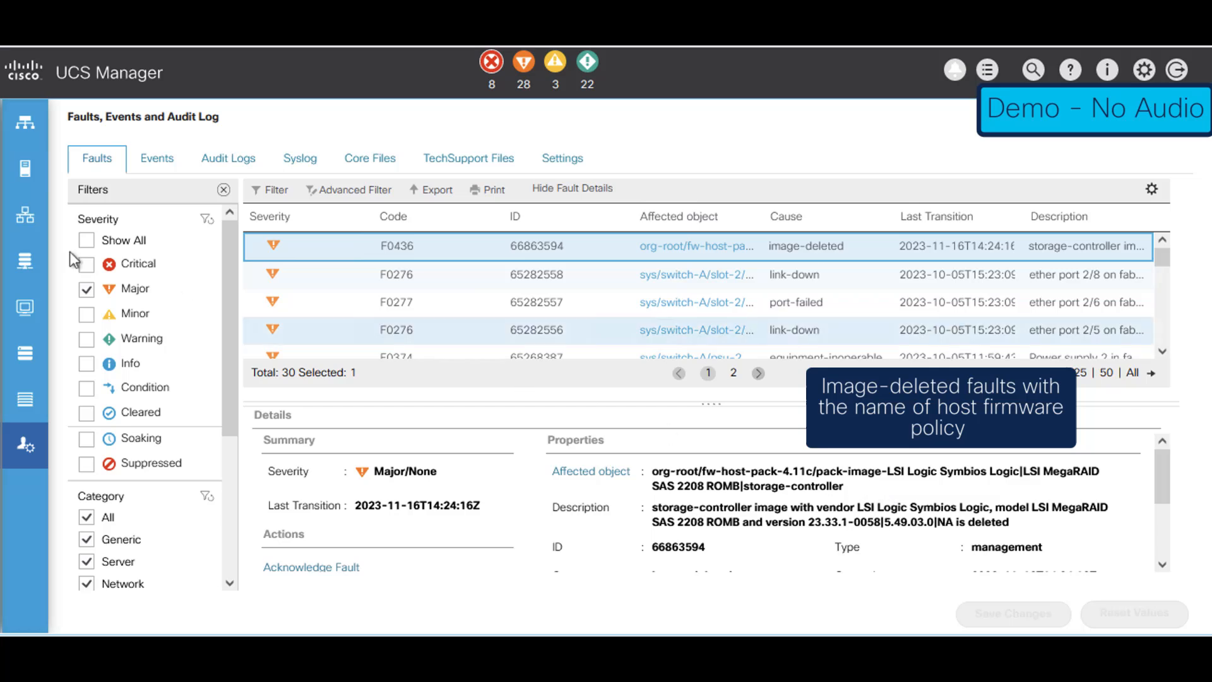
Step: Open the host firmware package 4.11c under the root server policies and review its policy usage
{"action": "left_click", "coordinate": [32, 174]}
{"action": "left_click", "coordinate": [176, 425]}
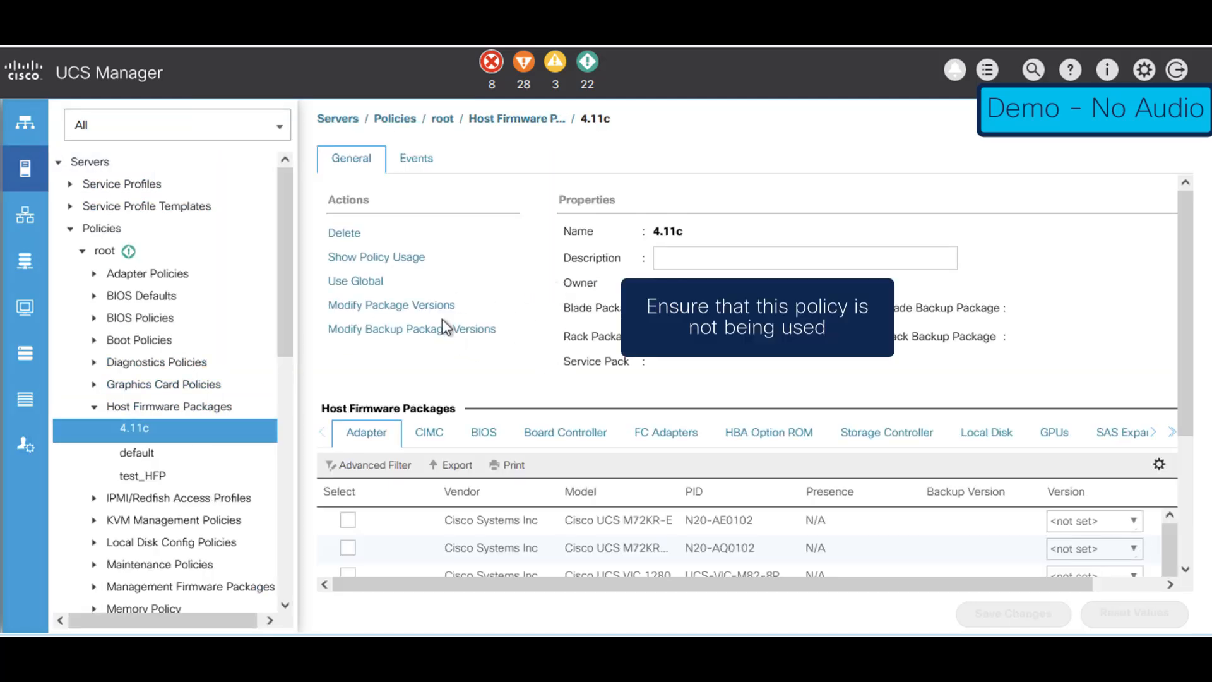
{"action": "left_click", "coordinate": [413, 258]}
{"action": "left_click", "coordinate": [899, 594]}
Step: Delete the host firmware package 4.11c and confirm the deletion
{"action": "right_click", "coordinate": [194, 433]}
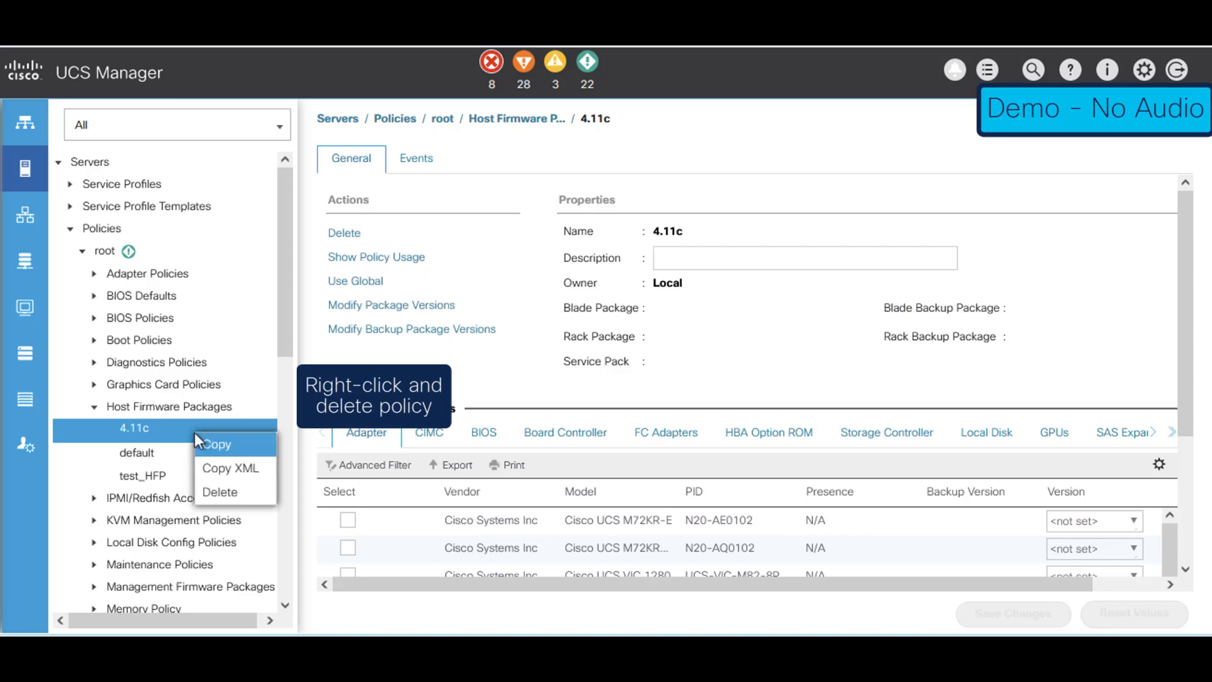
{"action": "left_click", "coordinate": [245, 491]}
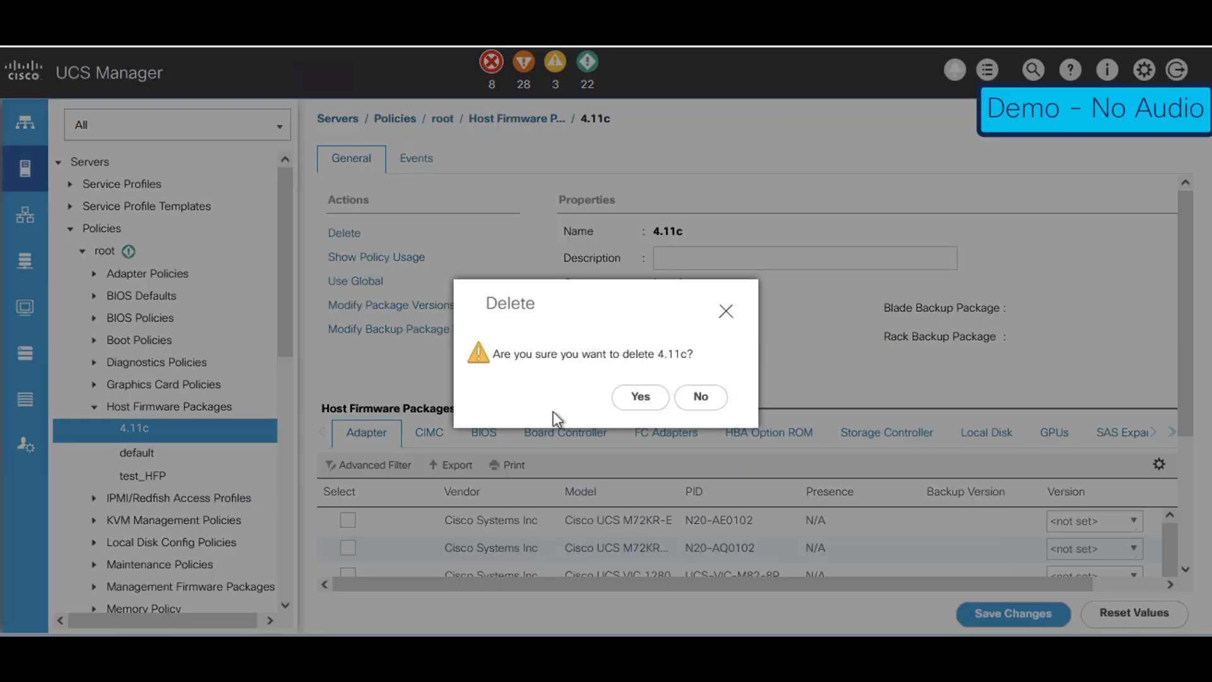
{"action": "left_click", "coordinate": [647, 399]}
{"action": "left_click", "coordinate": [698, 395]}
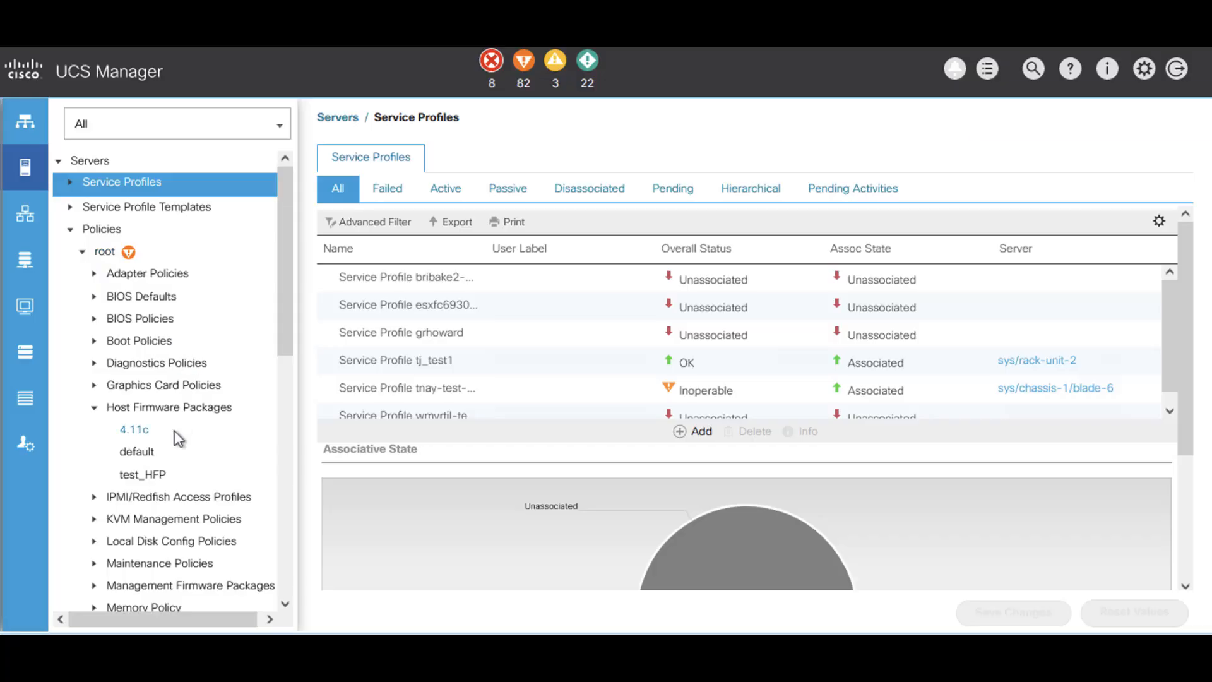
Step: Examine the general properties and blade package version of the host firmware package 4.11c
{"action": "left_click", "coordinate": [175, 435]}
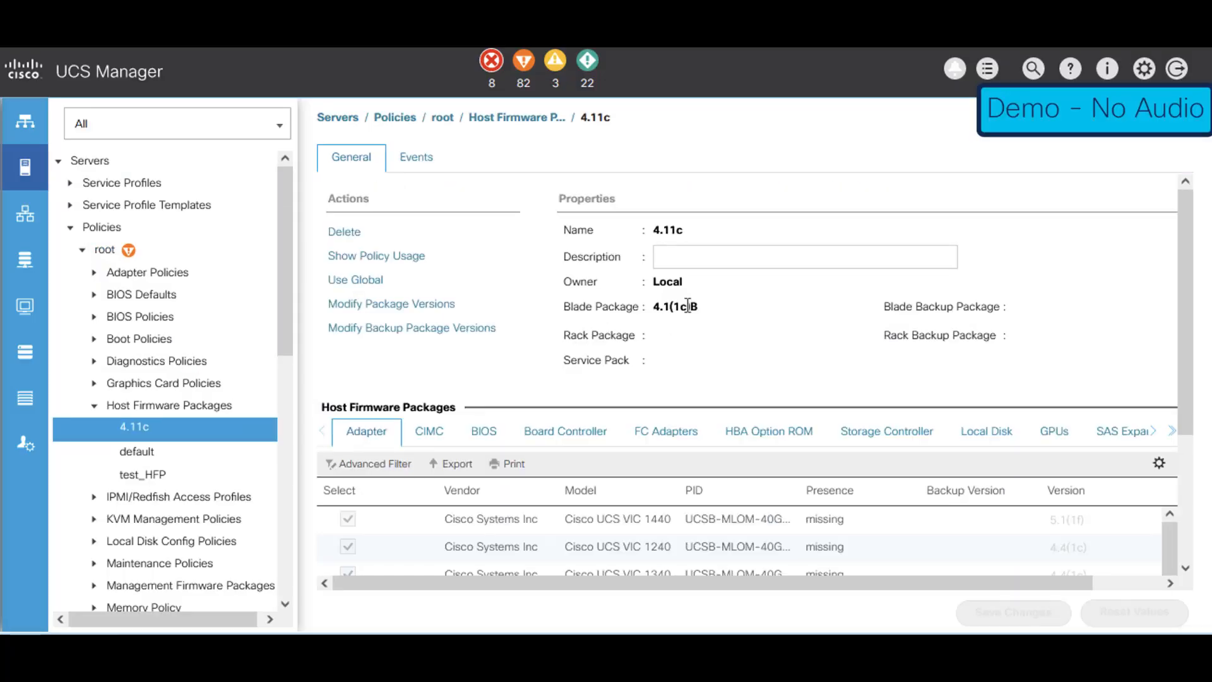
{"action": "scroll", "coordinate": [694, 318], "scroll_direction": "down", "scroll_amount": 3}
{"action": "scroll", "coordinate": [698, 330], "scroll_direction": "up", "scroll_amount": 2}
{"action": "scroll", "coordinate": [698, 329], "scroll_direction": "up", "scroll_amount": 2}
Step: Open the properties of 4.11c from the Host Firmware Packages list and check which service profiles or templates use it
{"action": "left_click", "coordinate": [170, 407]}
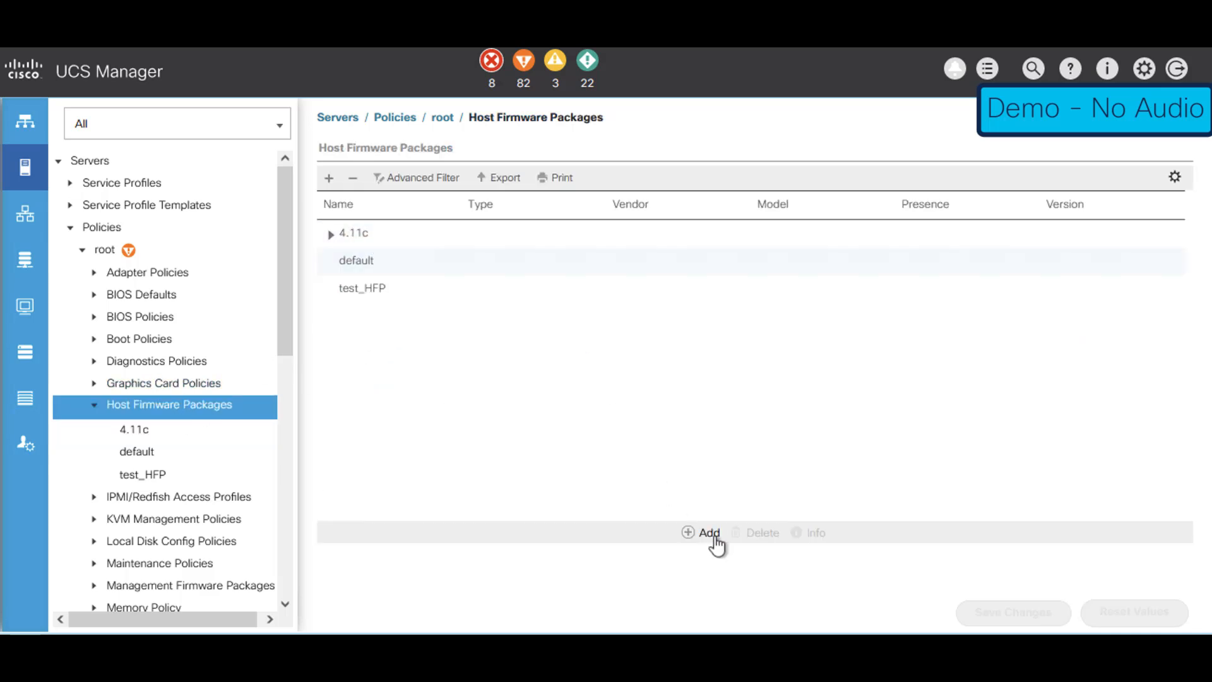
{"action": "left_click", "coordinate": [414, 243]}
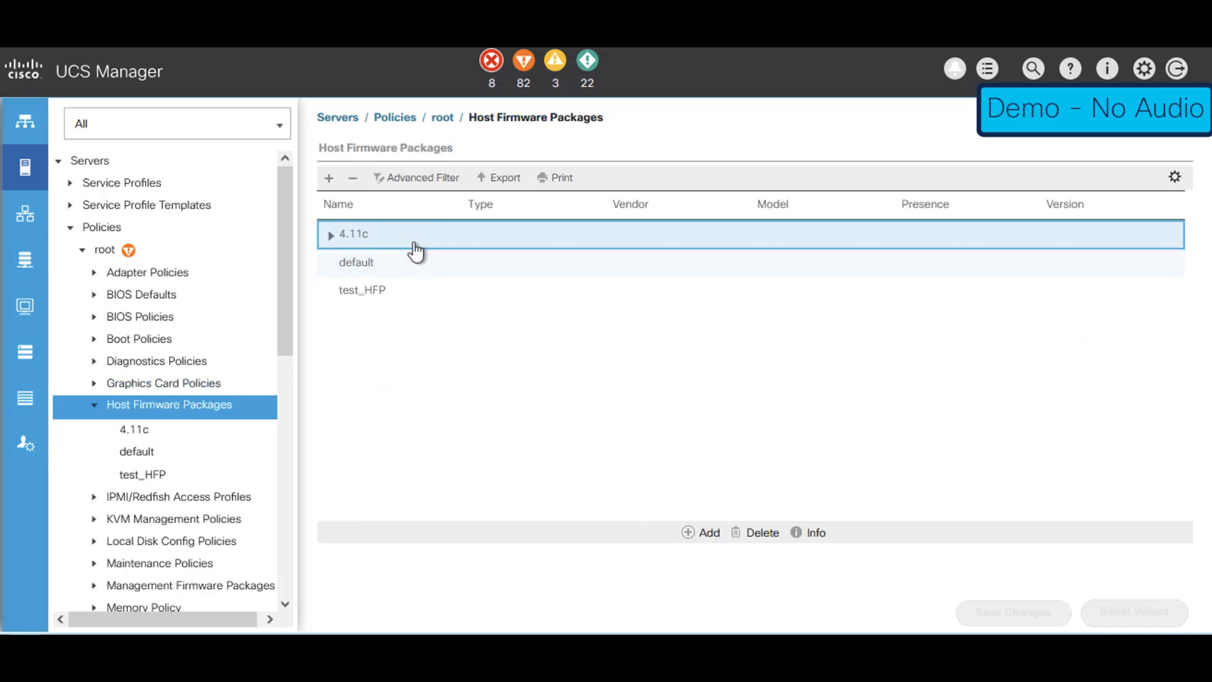
{"action": "left_click", "coordinate": [811, 534]}
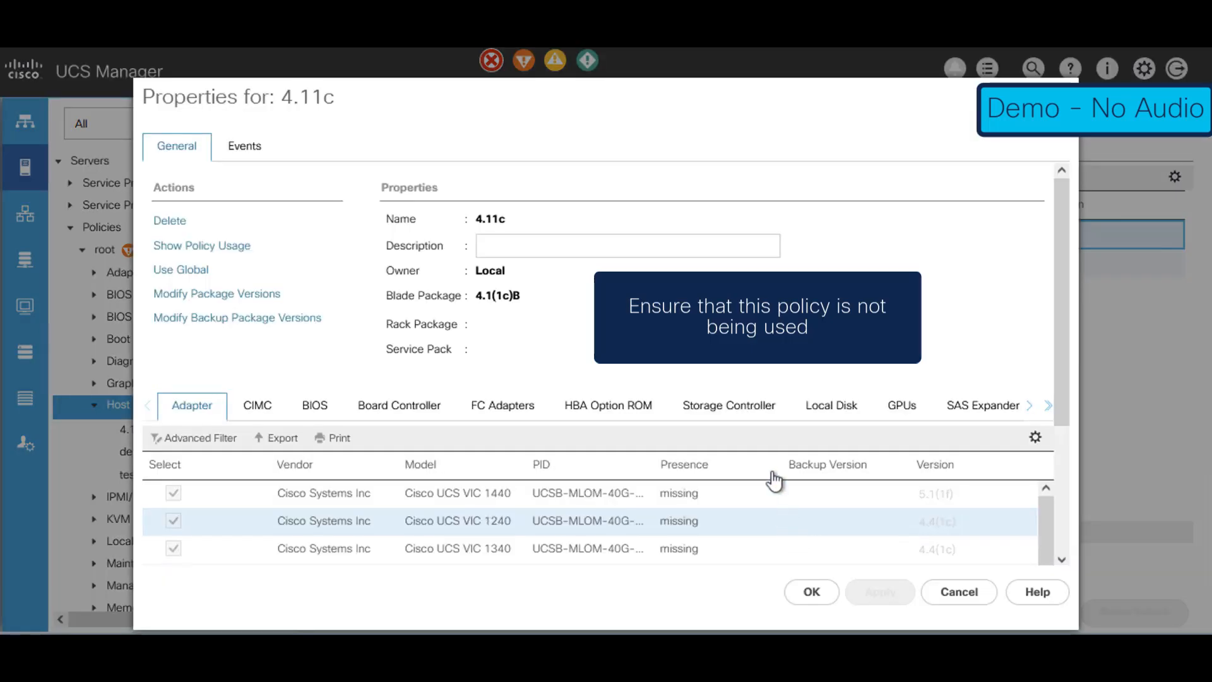
{"action": "left_click", "coordinate": [226, 246]}
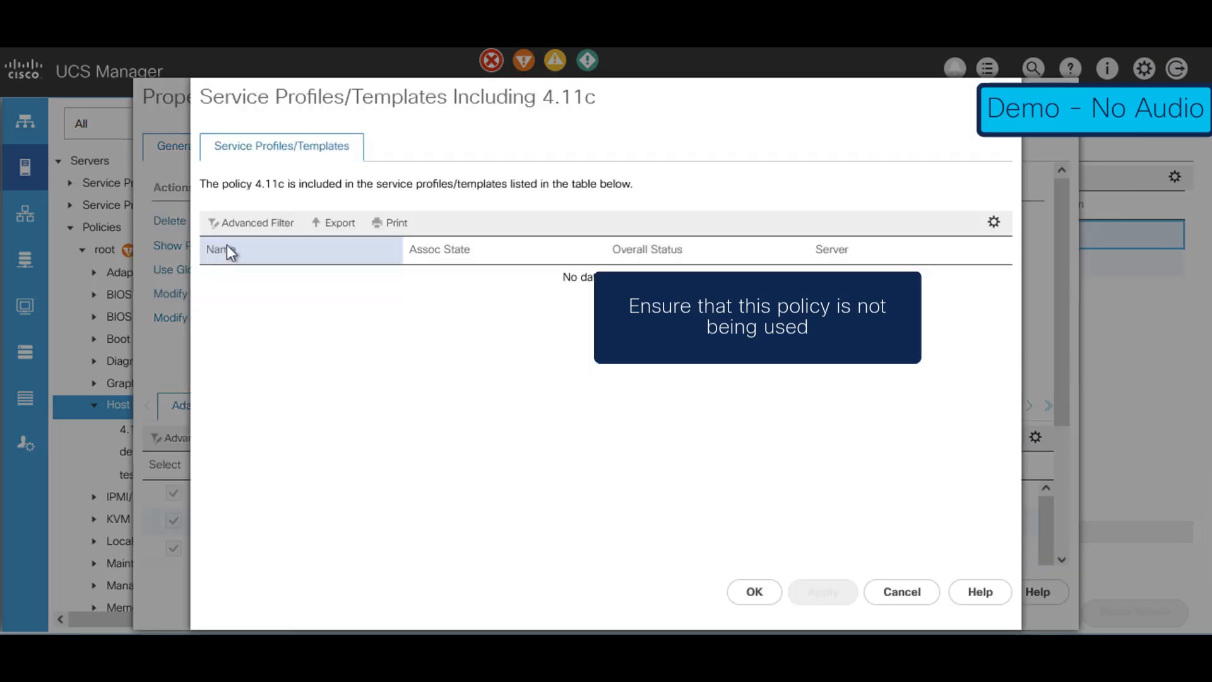
{"action": "left_click", "coordinate": [909, 586]}
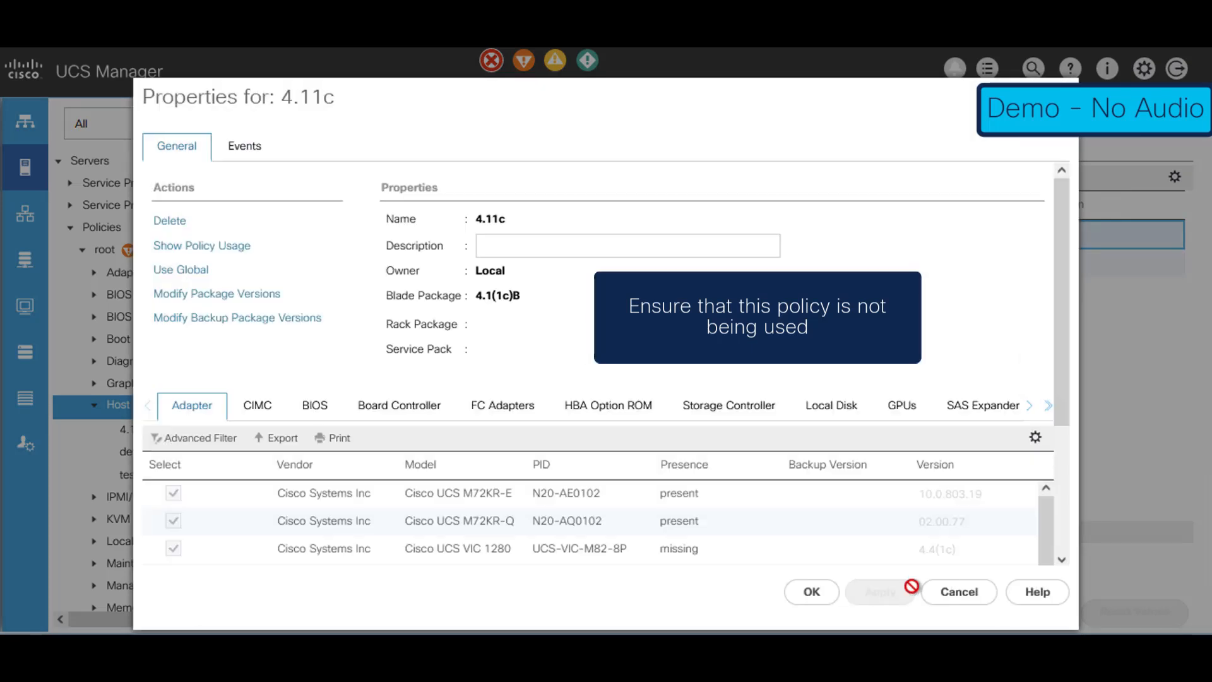
Step: Modify the package versions of 4.11c by setting the Blade Package to <not set> and apply the change
{"action": "left_click", "coordinate": [270, 296]}
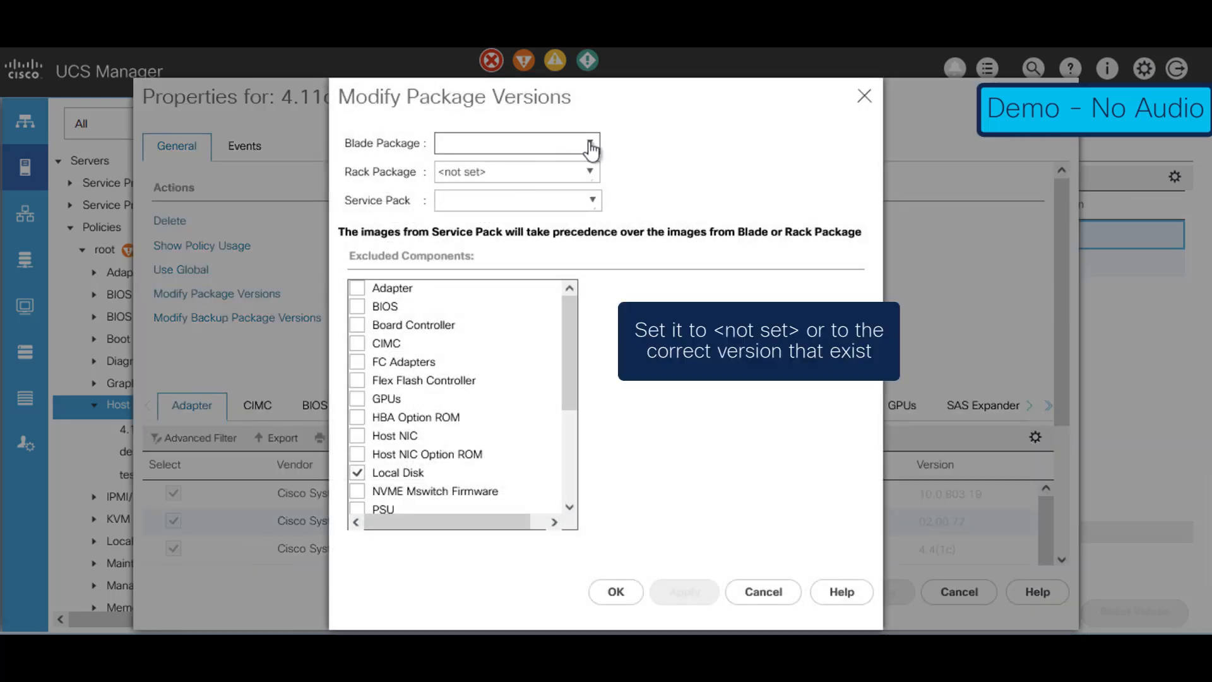
{"action": "left_click", "coordinate": [590, 147]}
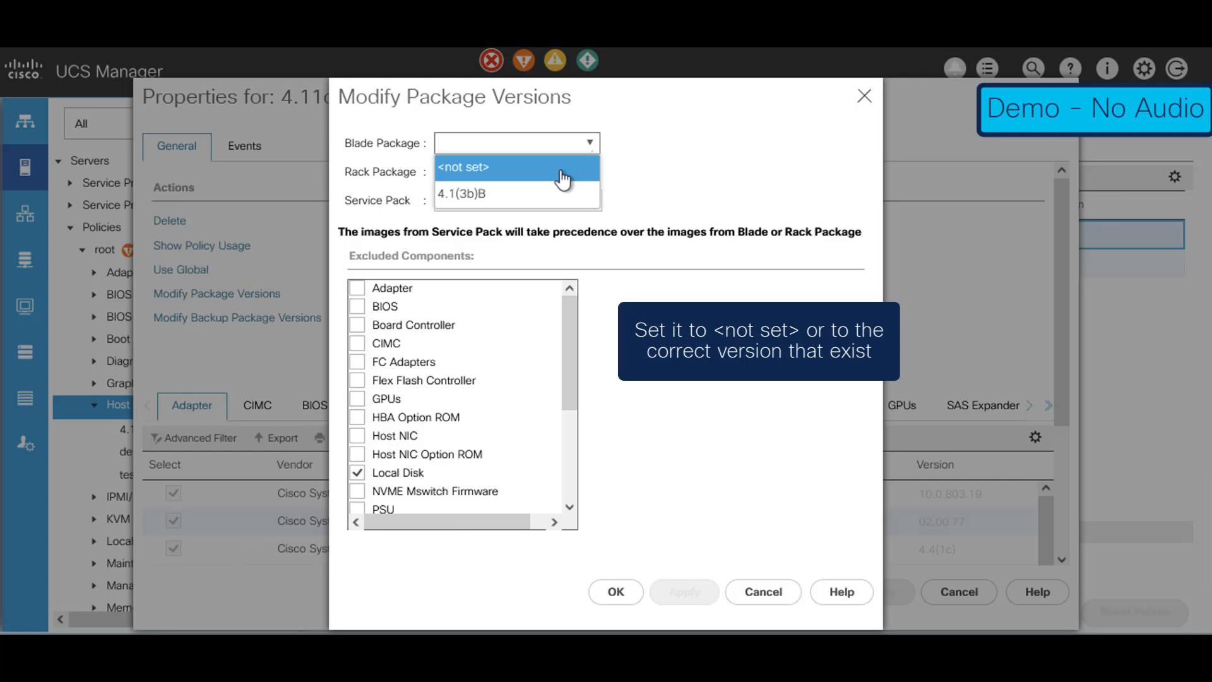
{"action": "left_click", "coordinate": [561, 169]}
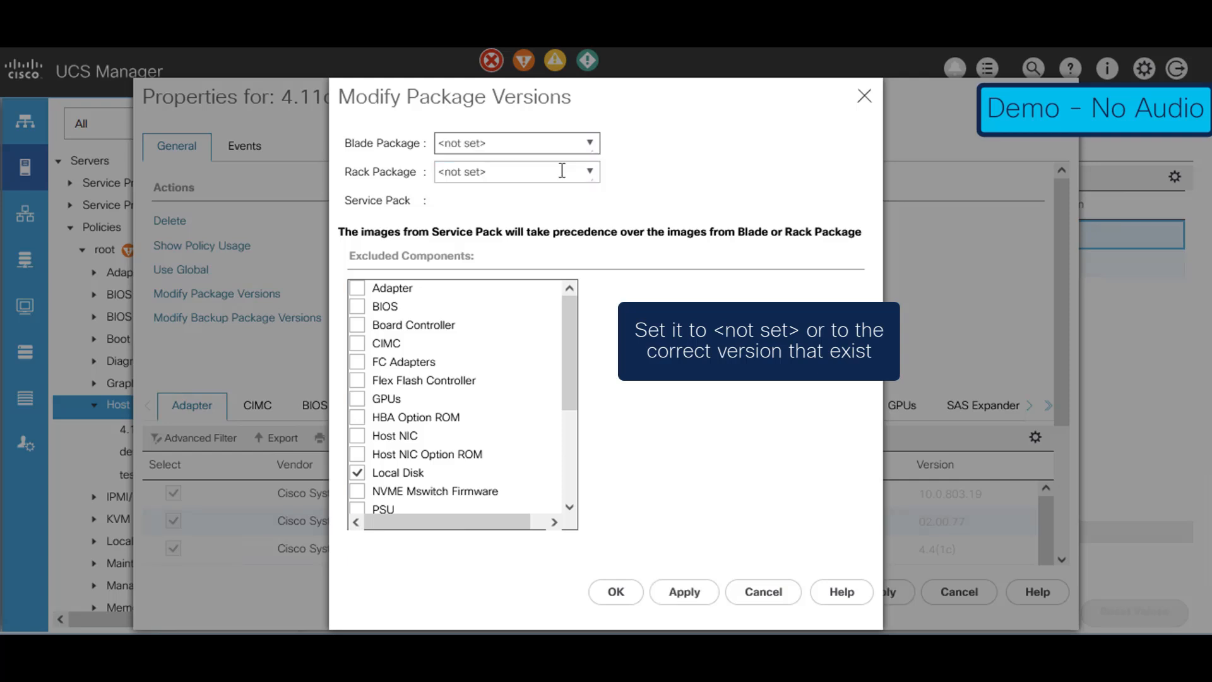
{"action": "left_click", "coordinate": [706, 593]}
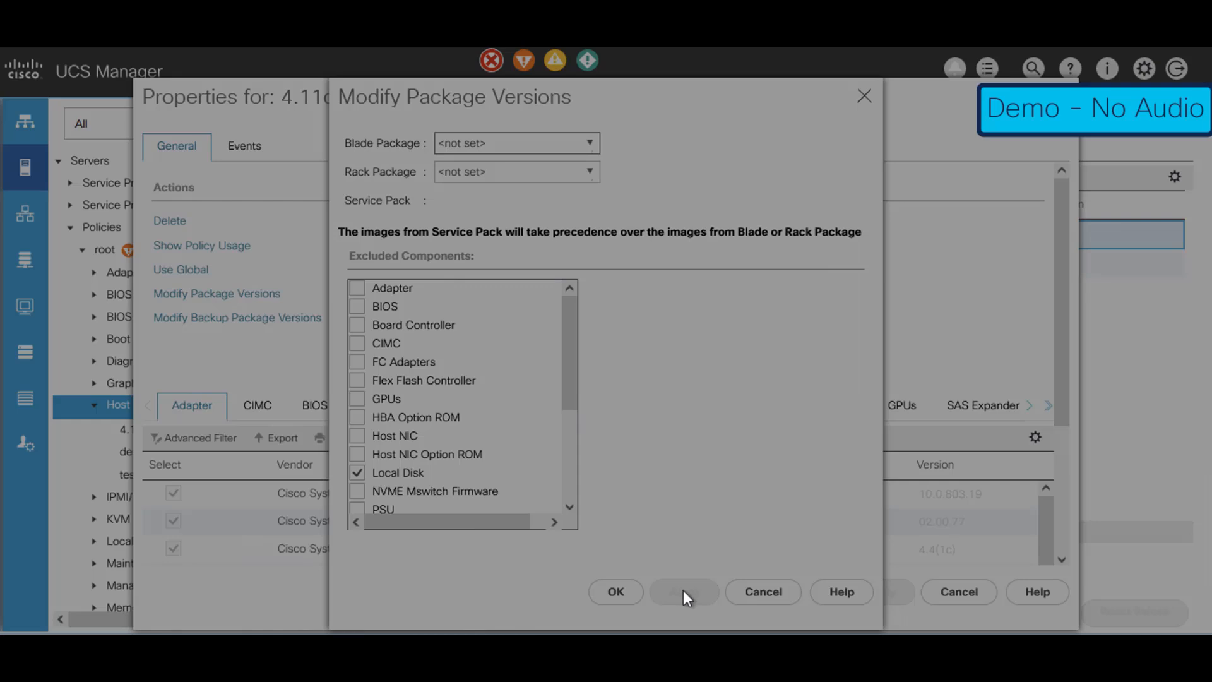